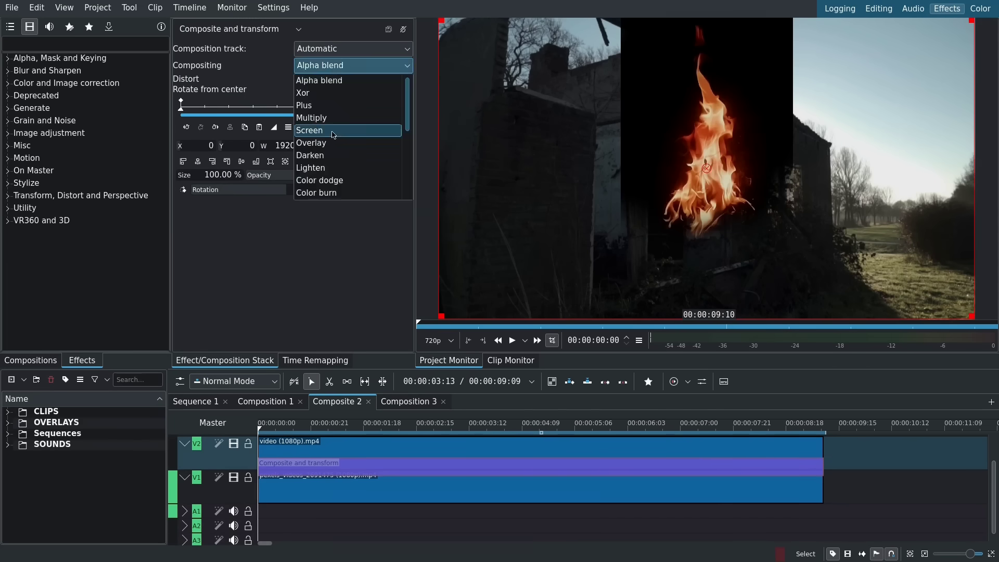
# Set the compositing mode of the Composite and transform composition over the fire clip to Screen
pyautogui.click(333, 132)
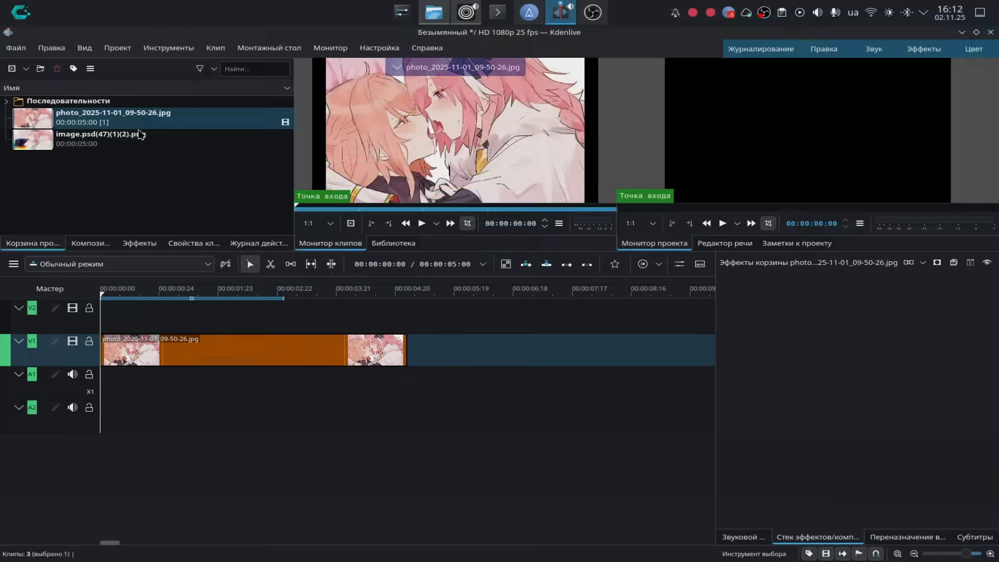
# Place image.psd(47)(1)(2).png in the timeline and move it to track V2, overlapping the end of the photo clip
pyautogui.moveTo(33, 139); pyautogui.dragTo(569, 362)
pyautogui.moveTo(488, 359); pyautogui.dragTo(436, 317)
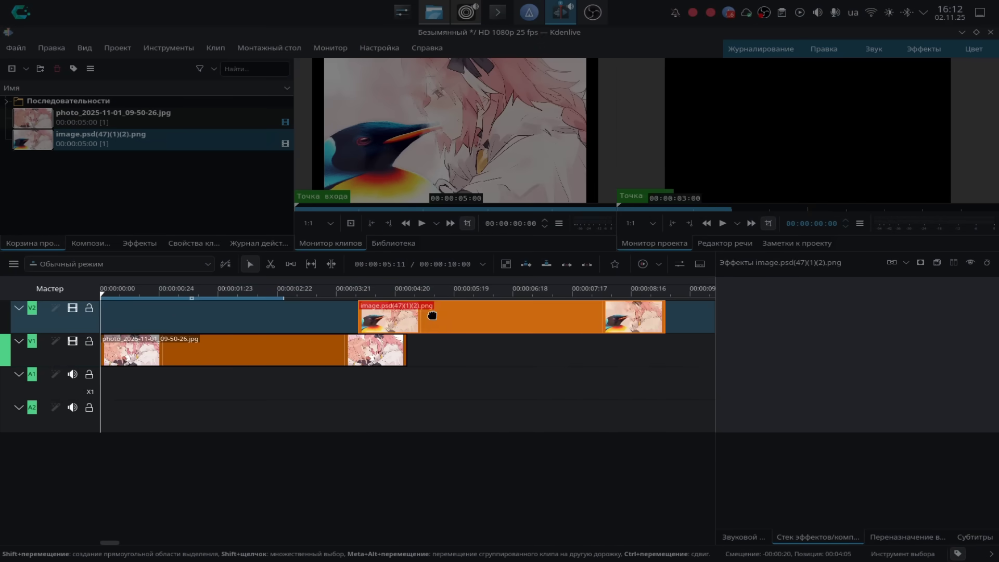
pyautogui.click(173, 321)
pyautogui.scroll(10, 374, 323)
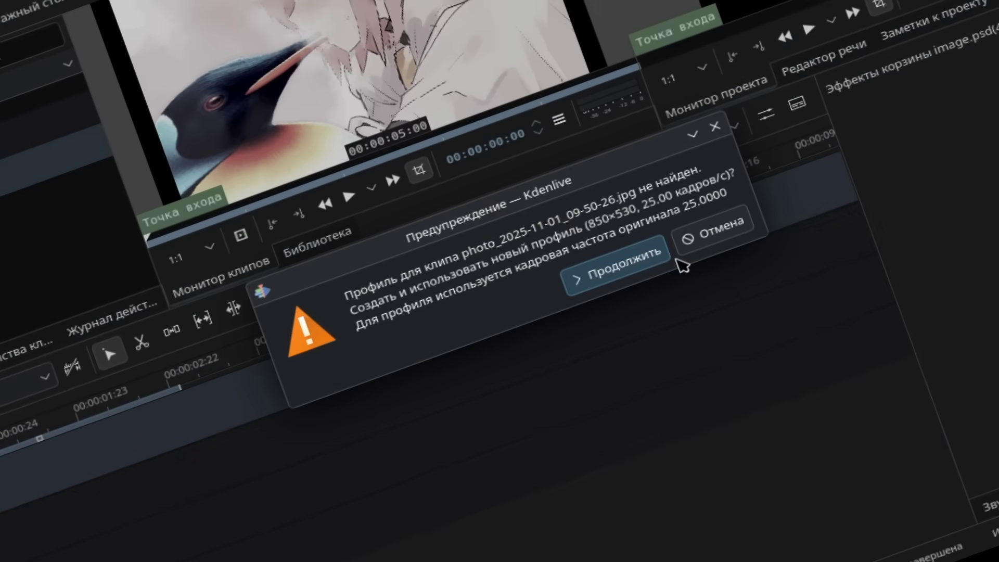
# Create and use a new 850×530, 25 fps project profile matching the photo clip
pyautogui.click(659, 257)
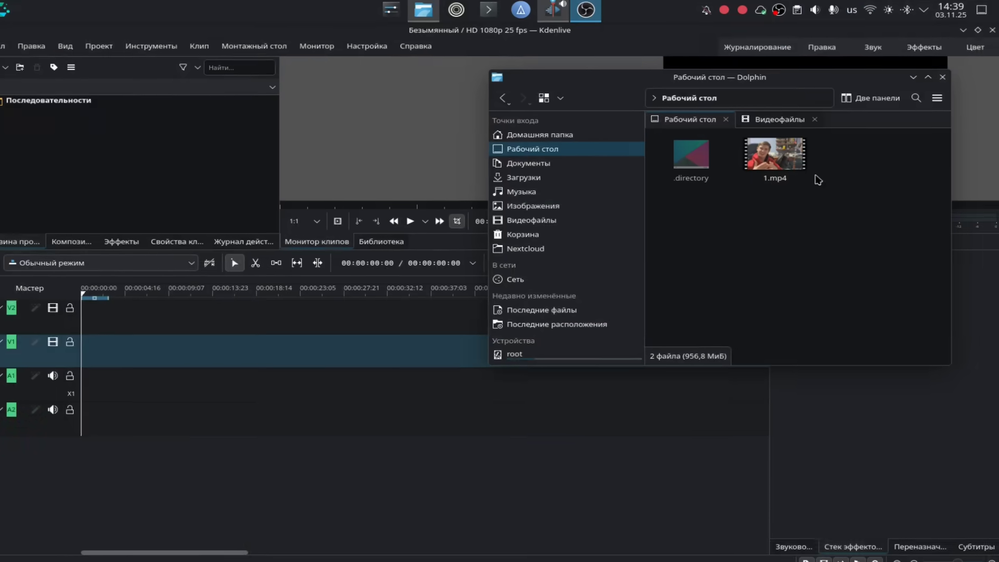
# Import 1.mp4 from the desktop and transcode it to Lossy x264 I frame only (VAAPI GPU)
pyautogui.moveTo(769, 159); pyautogui.dragTo(201, 188)
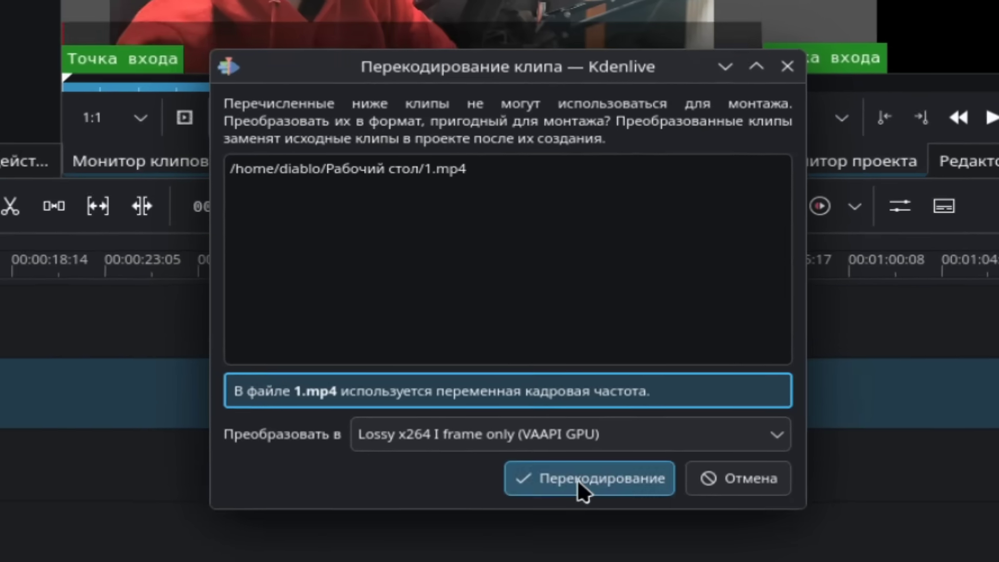
pyautogui.click(577, 448)
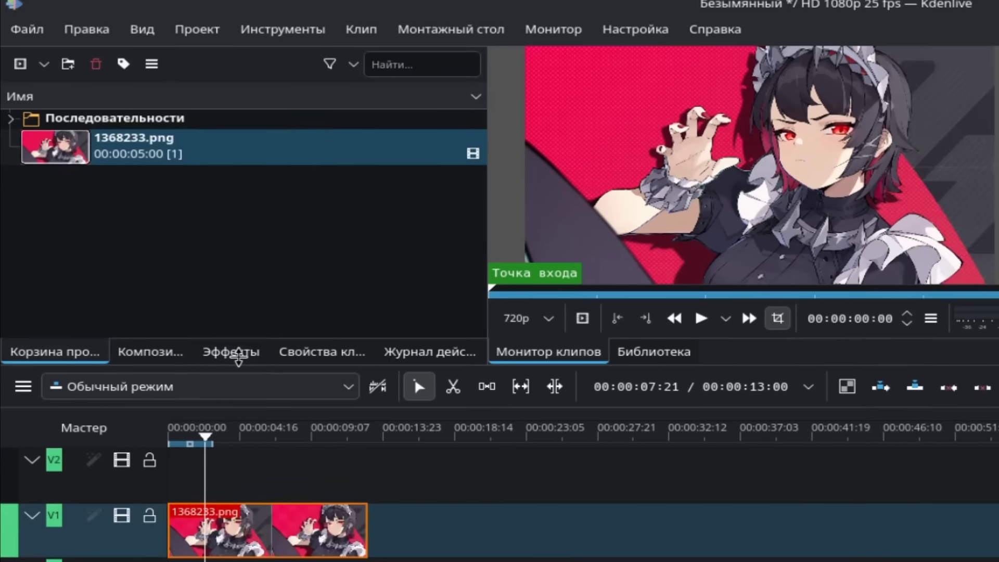
# Add the Обращение, Оттенки серого and Сепия effects to the 1368233.png clip, with sepia Цветность U 111 and Цветность V 143
pyautogui.click(238, 358)
pyautogui.doubleClick(231, 314)
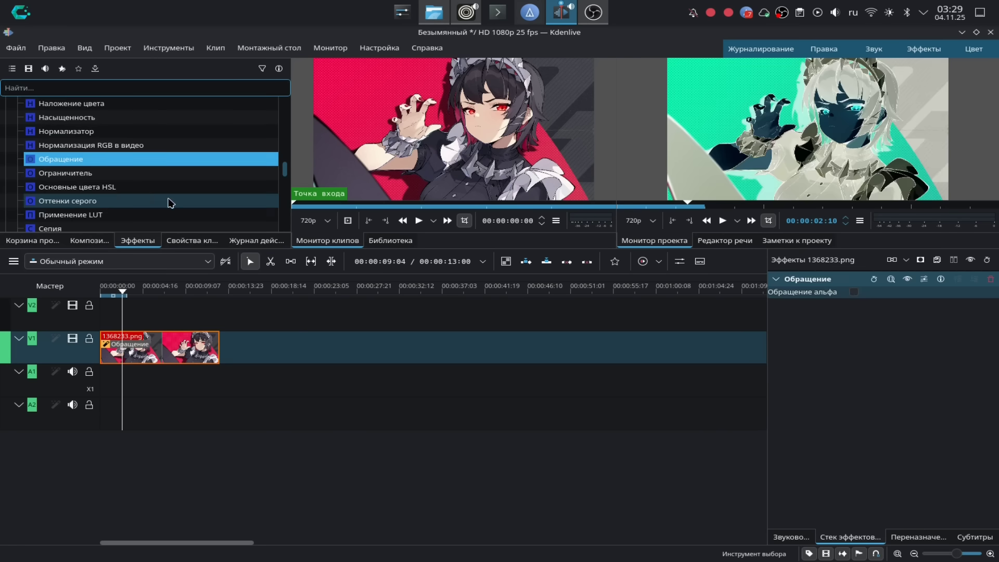
pyautogui.moveTo(133, 200); pyautogui.dragTo(201, 328)
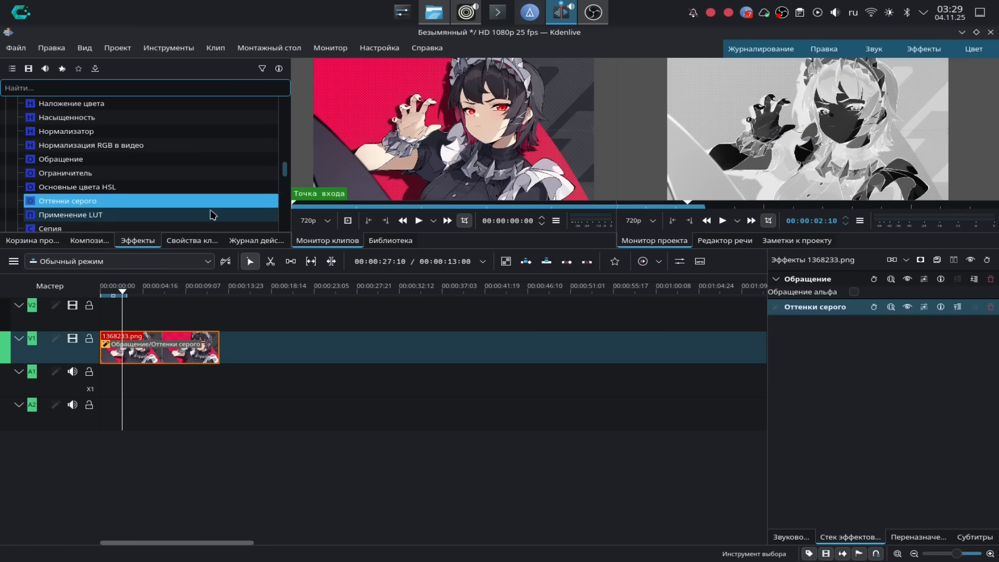
pyautogui.moveTo(202, 350); pyautogui.dragTo(202, 350)
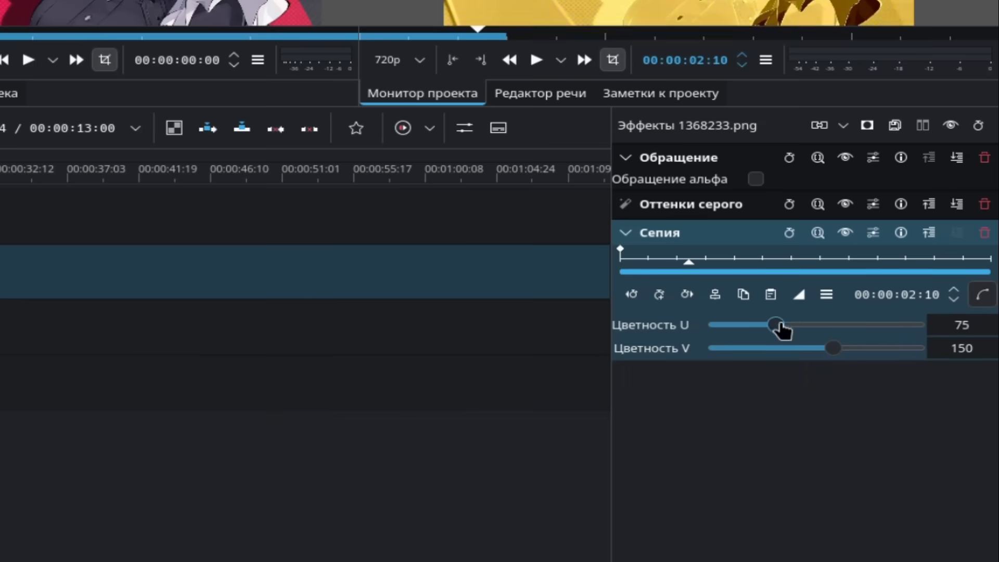
pyautogui.moveTo(777, 256); pyautogui.dragTo(822, 275)
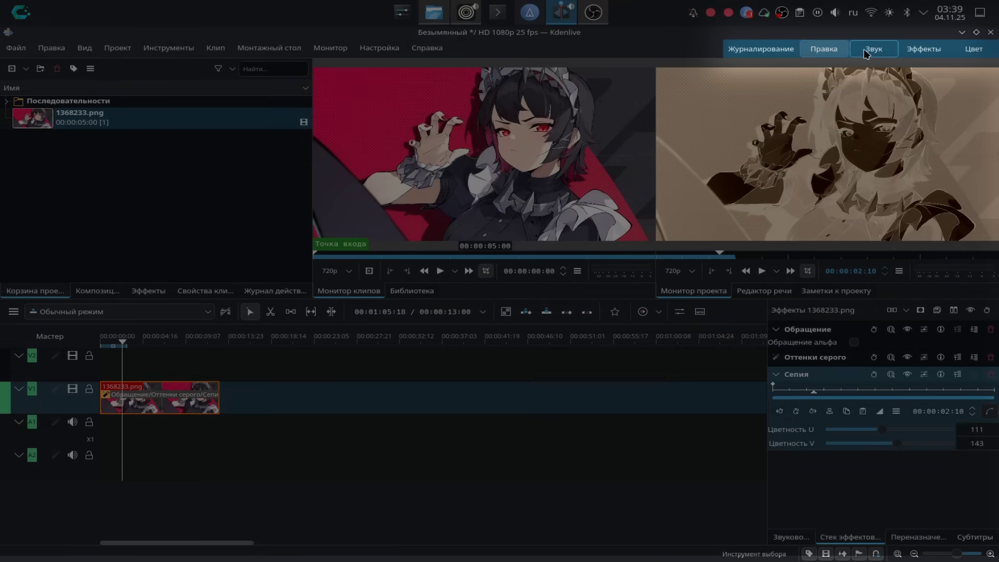
# Look through the workspace layouts for effects and colour work, and return to the editing layout
pyautogui.click(924, 48)
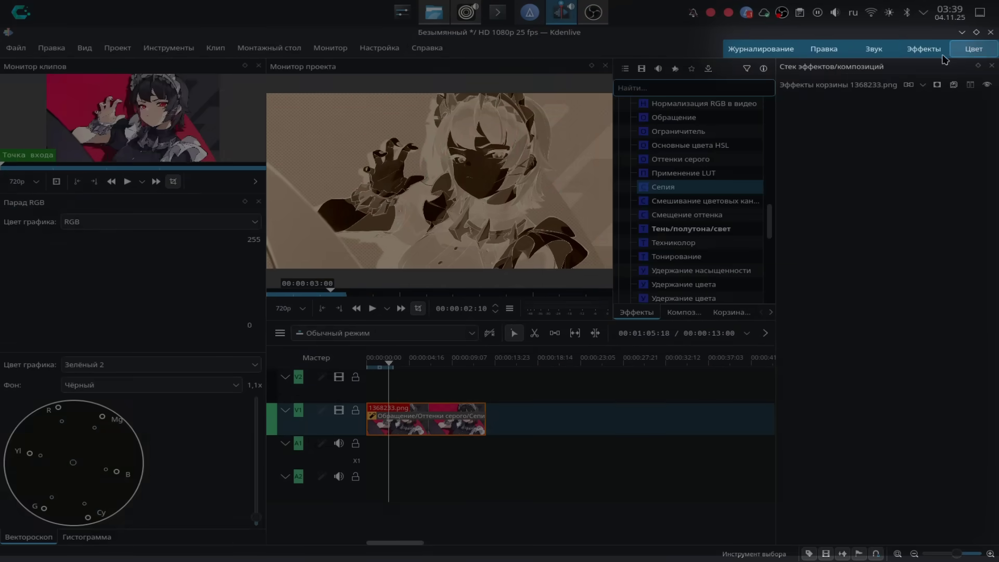
pyautogui.click(826, 52)
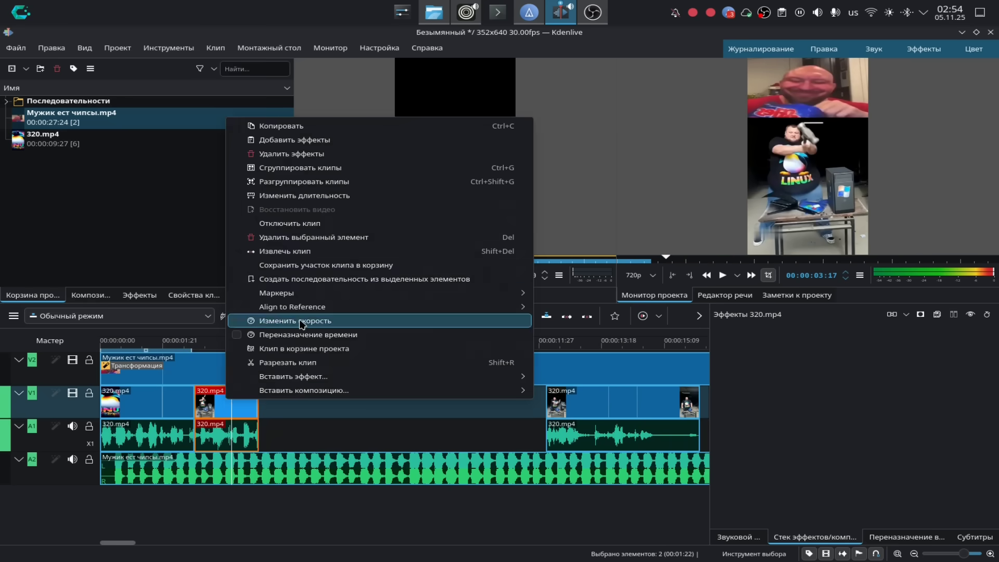
# Open the speed settings for the selected 320.mp4 clip on track V1
pyautogui.click(302, 324)
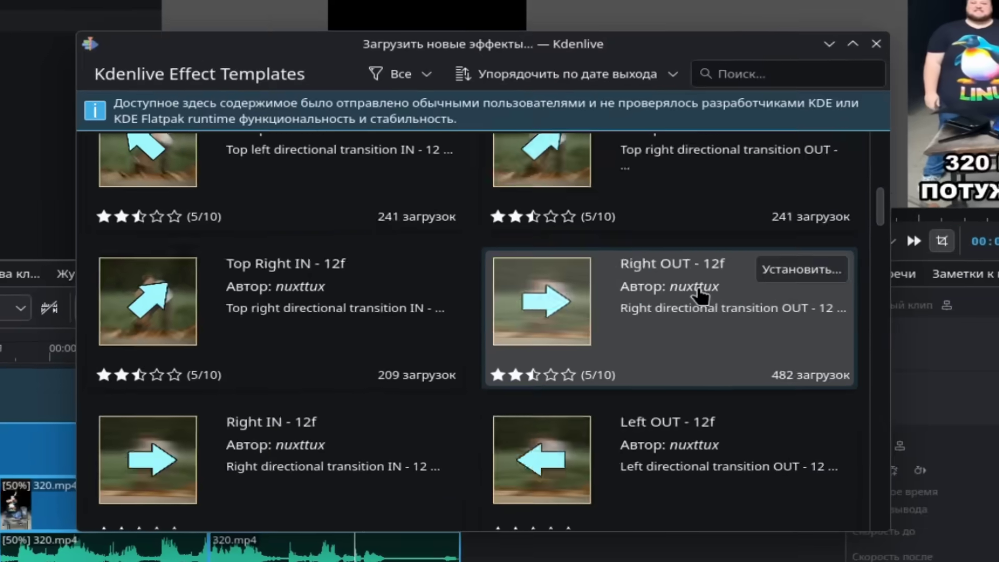
# Browse the downloadable Kdenlive effect templates
pyautogui.scroll(-10, 703, 294)
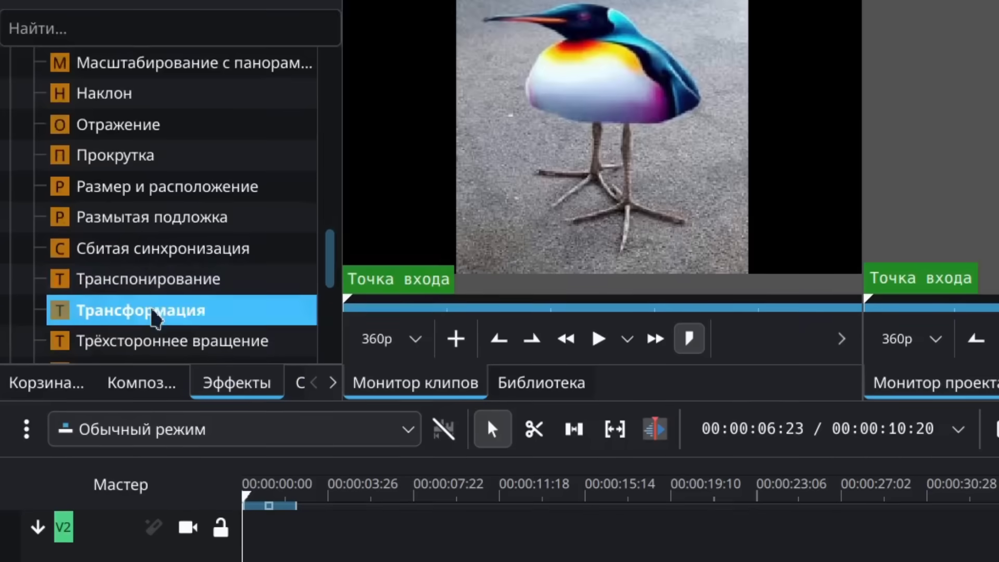
# Apply the Трансформация effect to the sh.jpg clip and reposition its image near the middle of the frame
pyautogui.moveTo(163, 317); pyautogui.dragTo(363, 394)
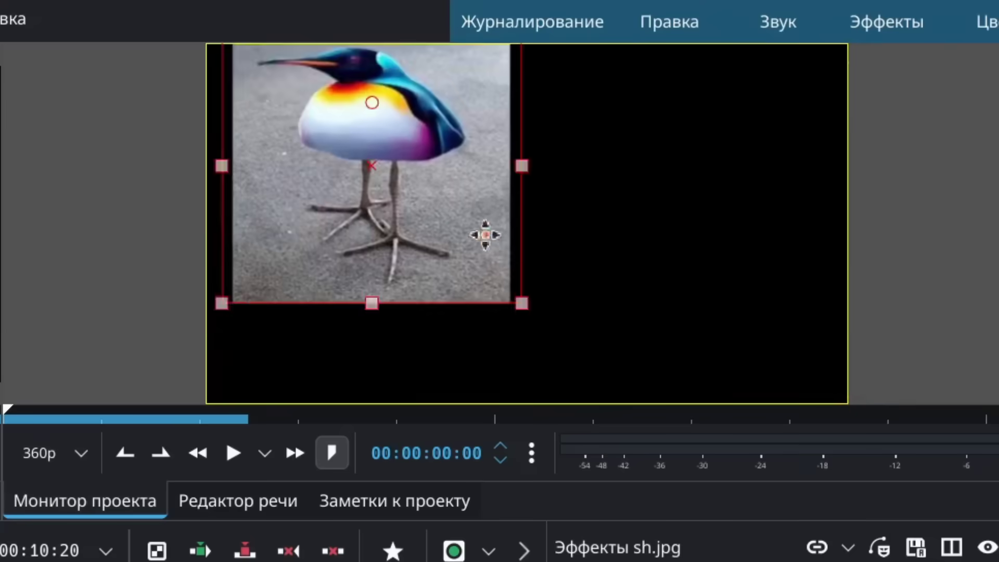
pyautogui.moveTo(486, 232); pyautogui.dragTo(606, 215)
pyautogui.moveTo(586, 169); pyautogui.dragTo(542, 273)
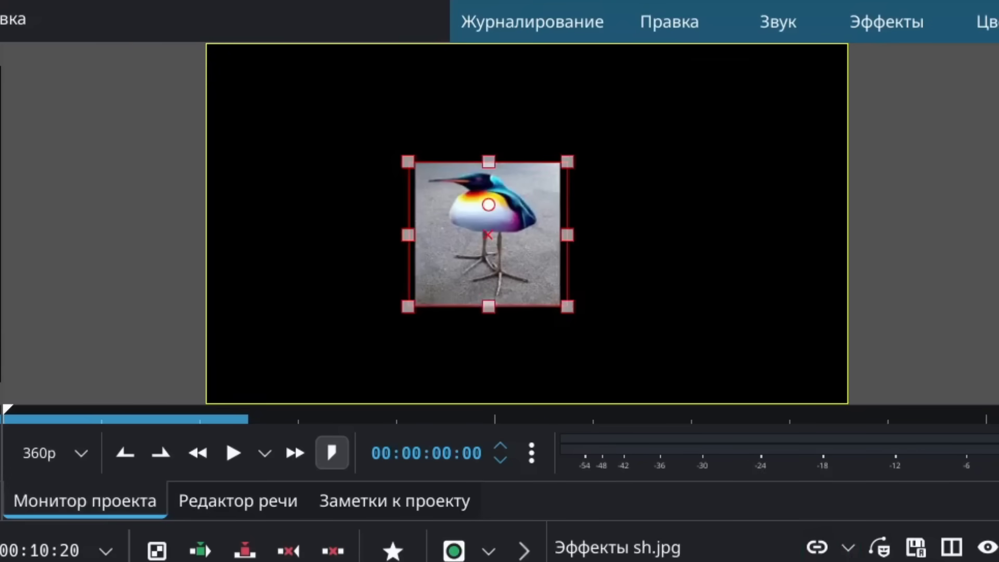
# Scale the sh.jpg image to 53,85% and move it to about X 1037, Y 32 in the frame's upper-right area
pyautogui.scroll(5, 909, 455)
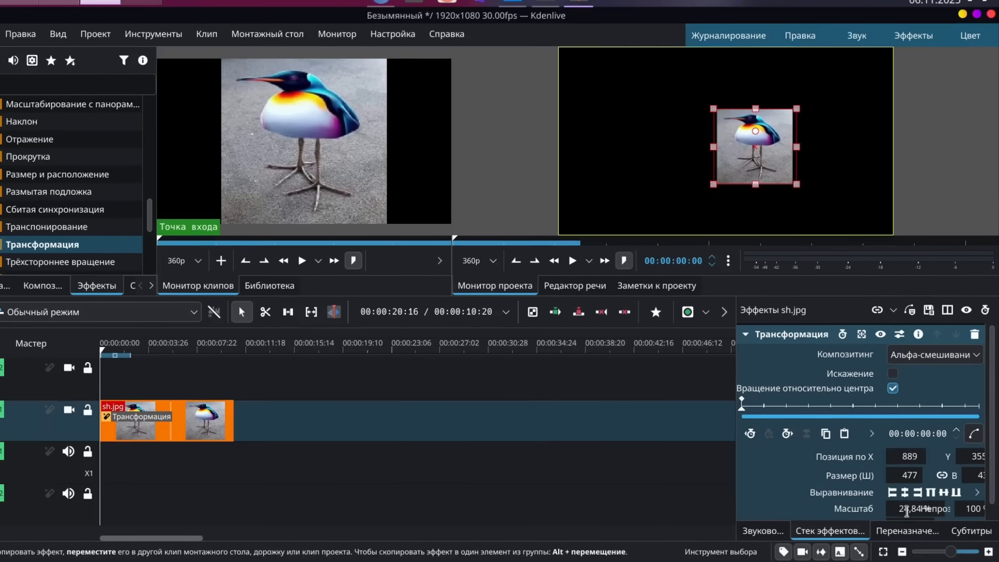
pyautogui.scroll(5, 905, 512)
pyautogui.scroll(-5, 904, 512)
pyautogui.scroll(3, 905, 512)
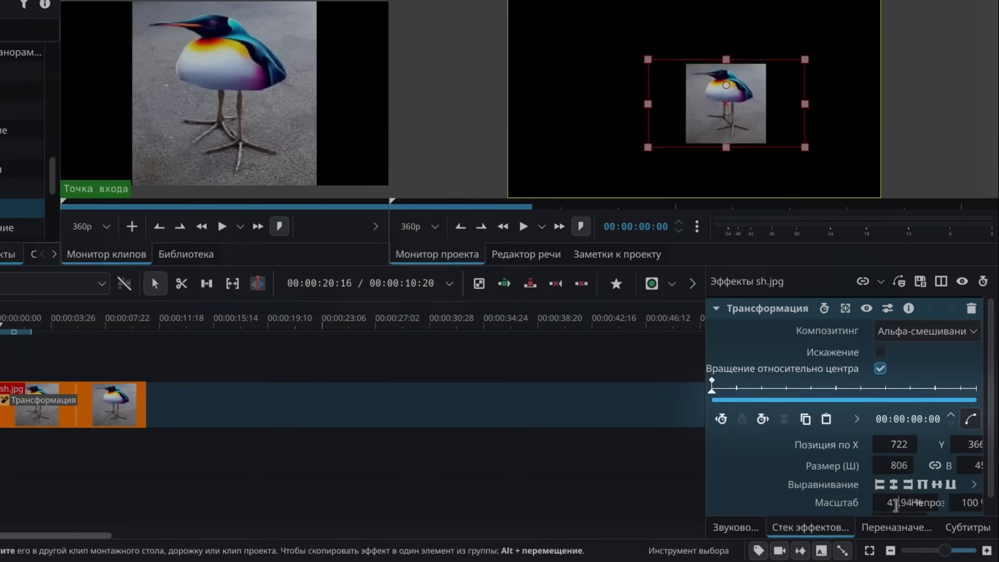
pyautogui.scroll(3, 896, 505)
pyautogui.moveTo(729, 102); pyautogui.dragTo(807, 51)
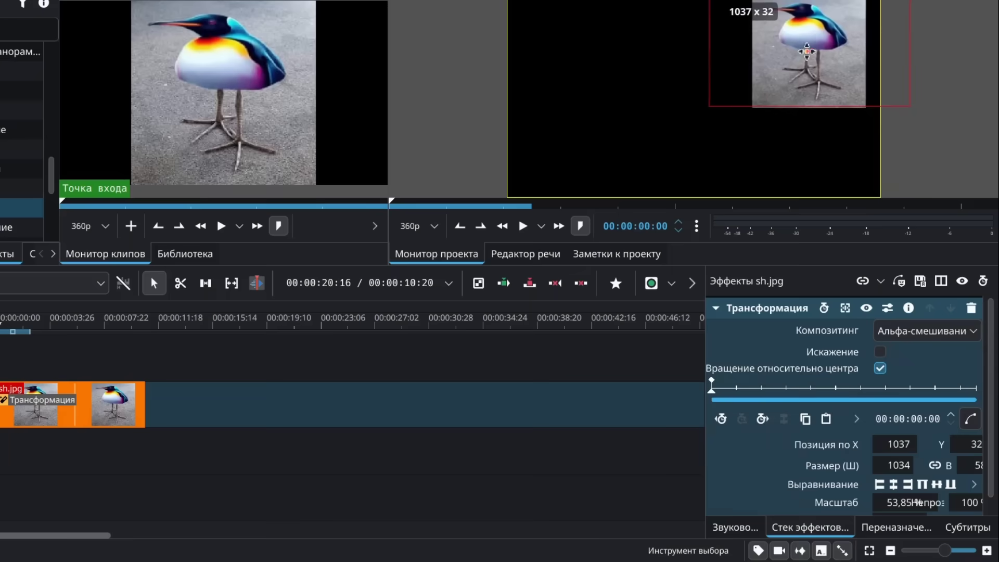
# Animate the sh.jpg image by moving it toward the lower left of the frame at a mid-clip time, and play the result
pyautogui.moveTo(711, 387); pyautogui.dragTo(849, 387)
pyautogui.moveTo(832, 94); pyautogui.dragTo(599, 172)
pyautogui.click(970, 419)
pyautogui.moveTo(881, 441)
pyautogui.click(680, 392)
pyautogui.press('space')
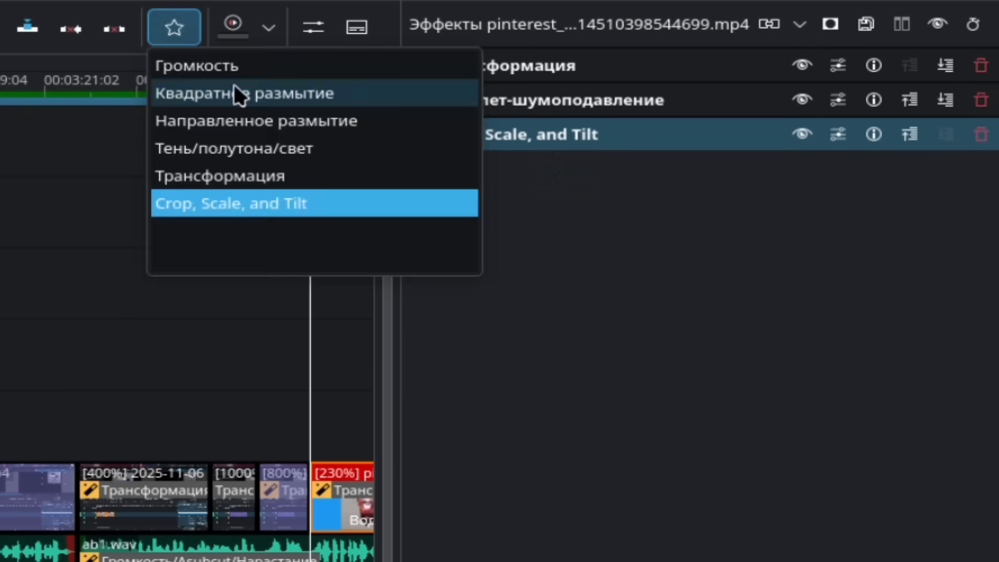
# Add the favourite effect Квадратное размытие to the selected pinterest clip
pyautogui.click(240, 95)
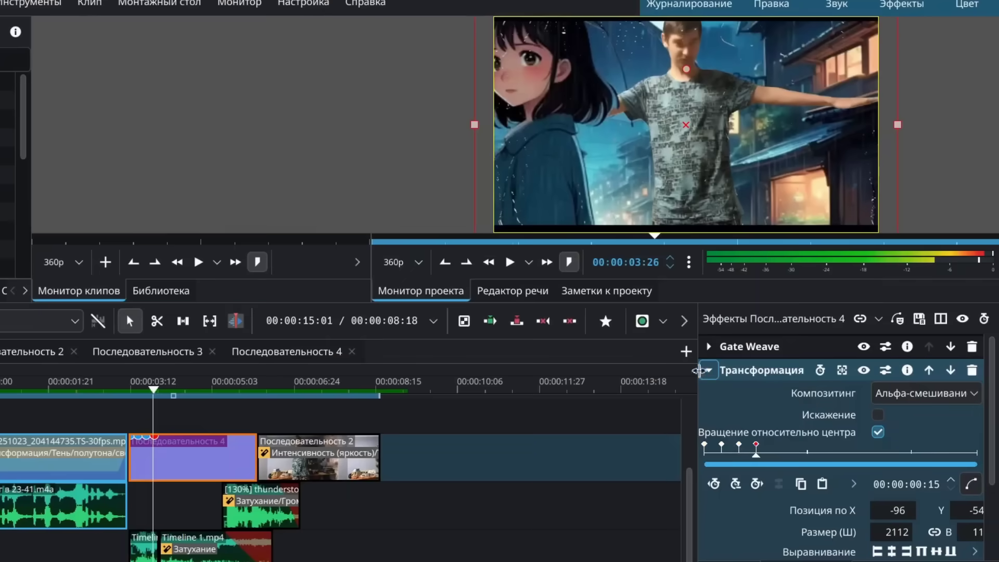
# Examine the keyframes of the Квадратное размытие and Crop by Padding effects on the Последовательность 4 clip, scrubbing through the crop animation
pyautogui.click(709, 370)
pyautogui.click(708, 393)
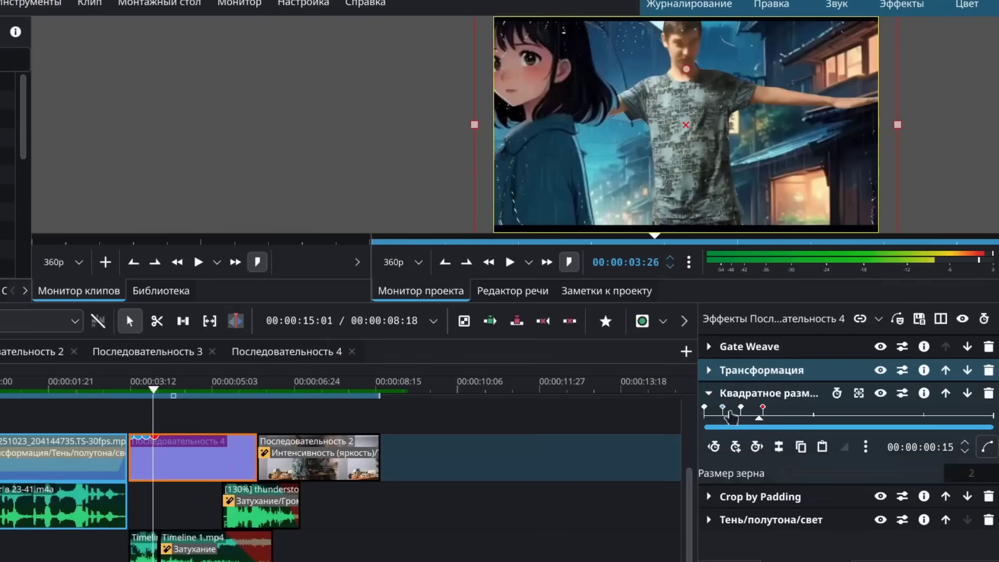
pyautogui.click(762, 408)
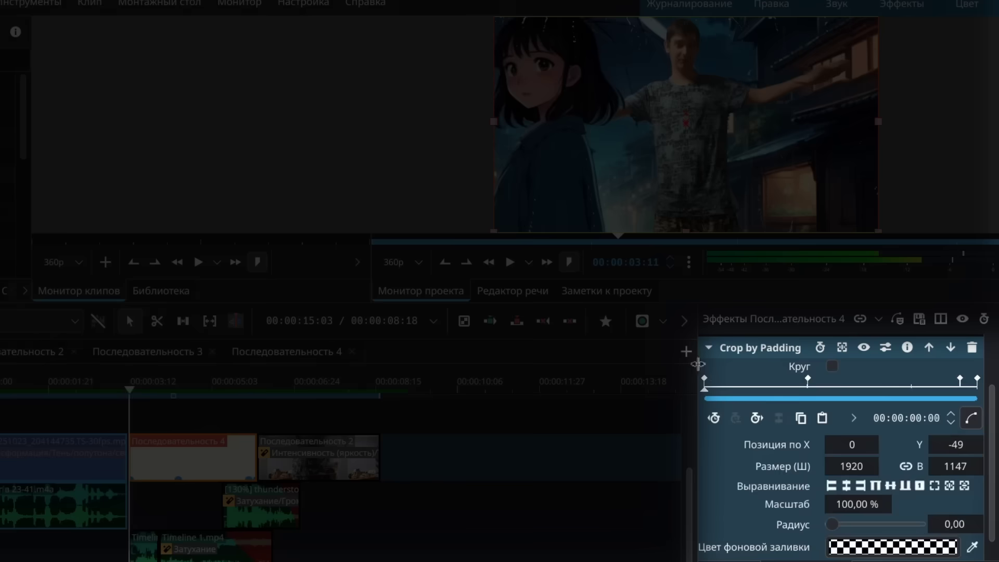
pyautogui.click(807, 380)
pyautogui.moveTo(811, 381); pyautogui.dragTo(838, 380)
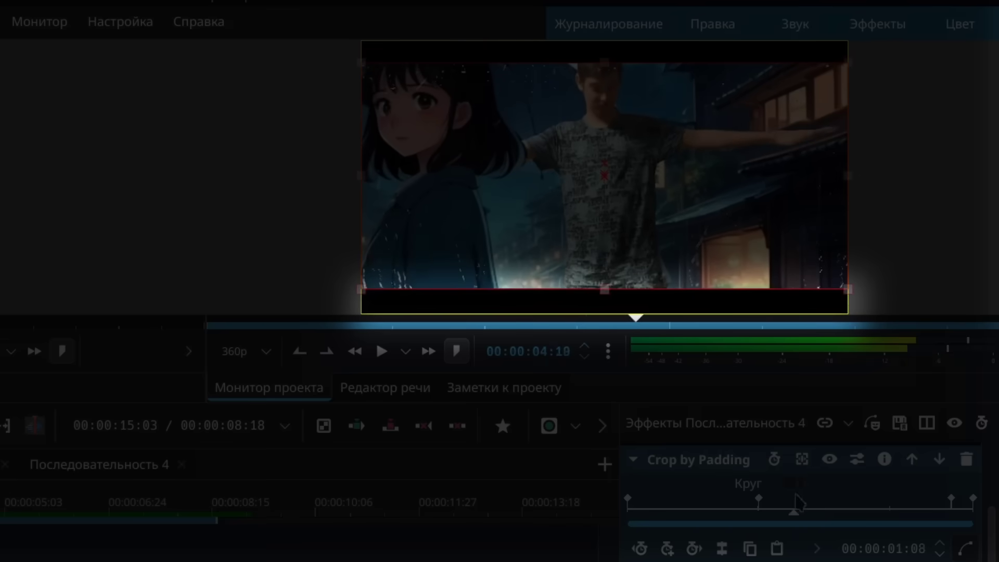
pyautogui.moveTo(799, 502); pyautogui.dragTo(631, 502)
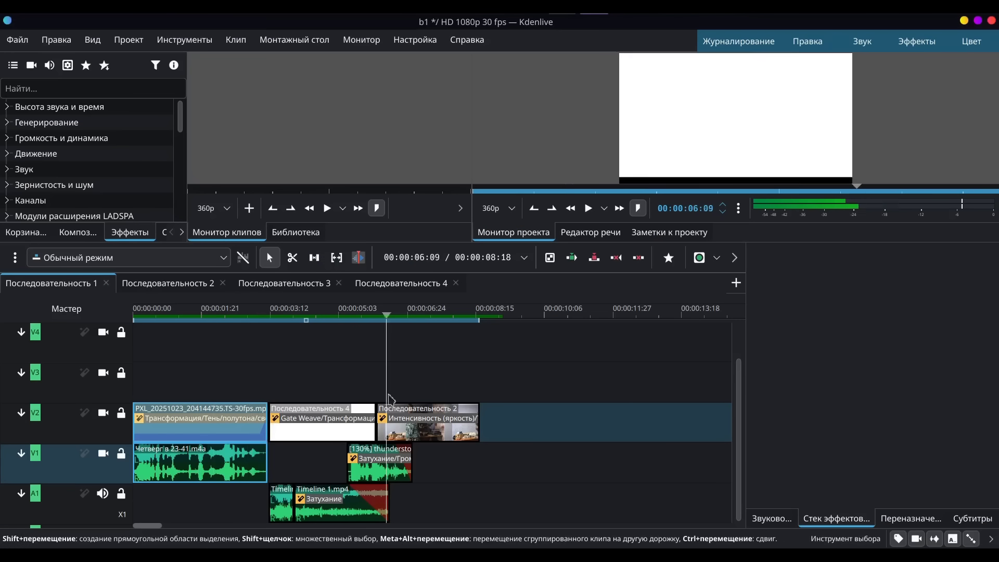
# Open the nested Последовательность 4 and its first clip's sequence, Последовательность 3
pyautogui.doubleClick(342, 437)
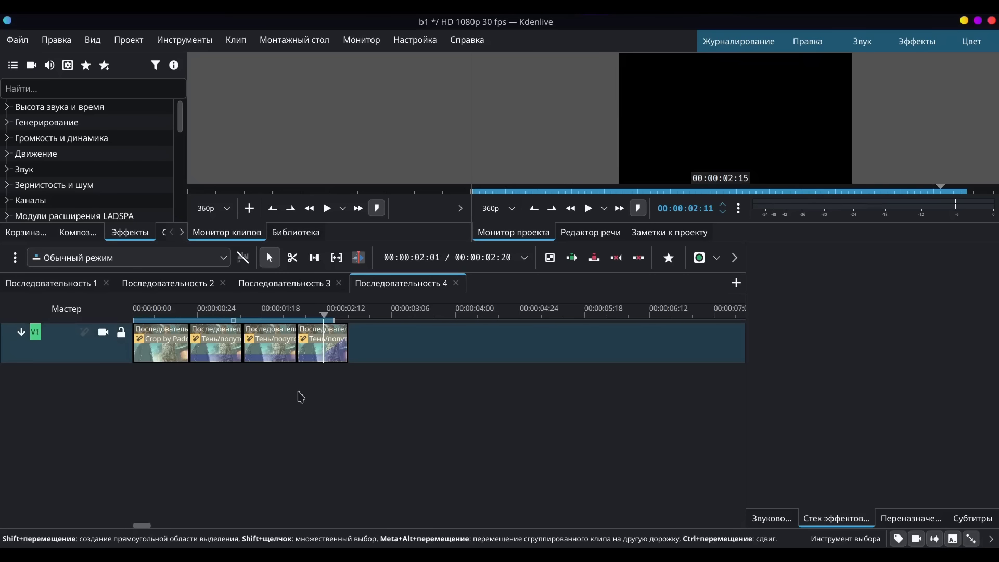
pyautogui.doubleClick(162, 344)
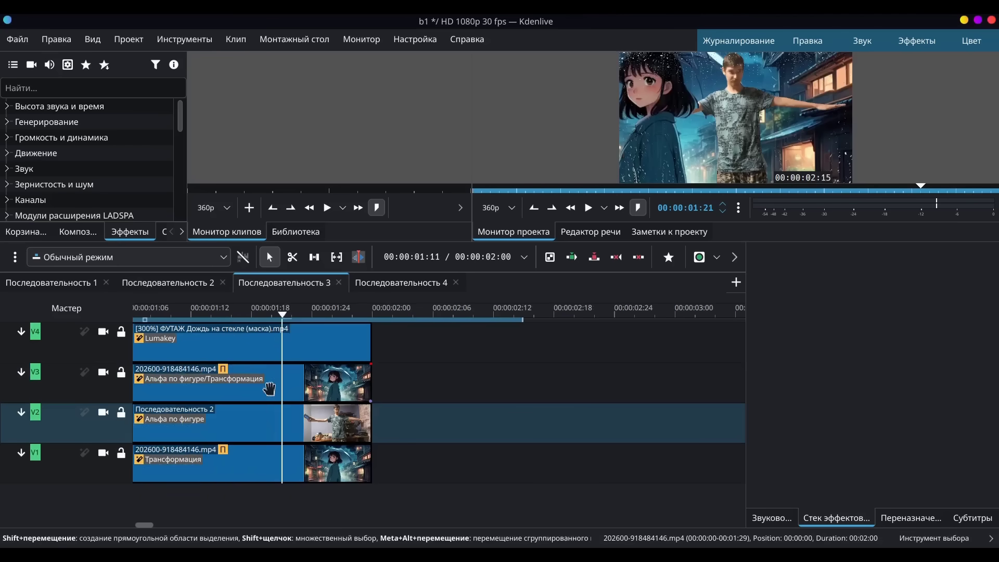
# Inspect the effects on the V4, V3 and V2 clips, comparing Последовательность 2 with its Альфа по фигуре effect disabled and re-enabled
pyautogui.scroll(3, 268, 388)
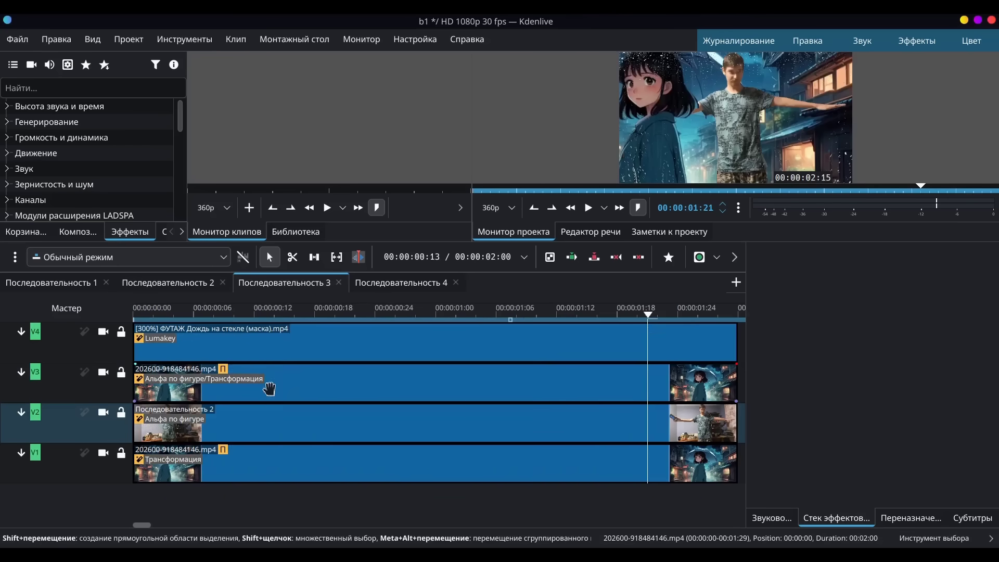
pyautogui.click(268, 347)
pyautogui.click(274, 383)
pyautogui.click(287, 432)
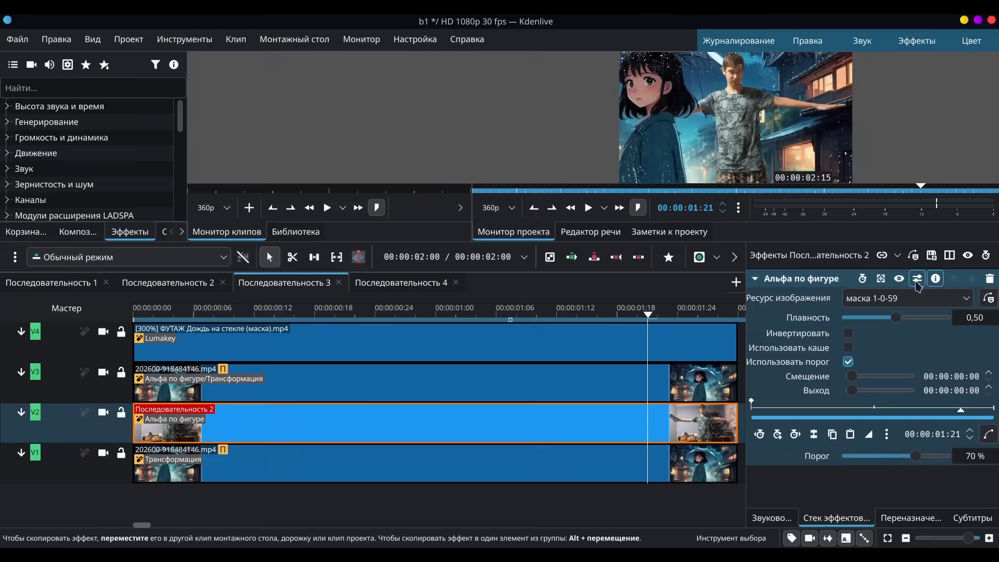
pyautogui.click(900, 281)
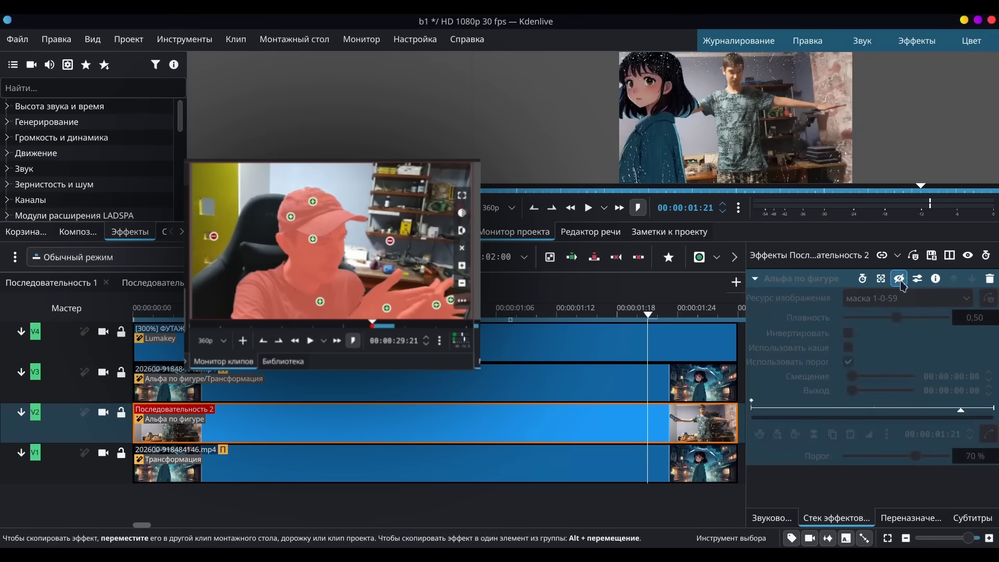
pyautogui.click(900, 280)
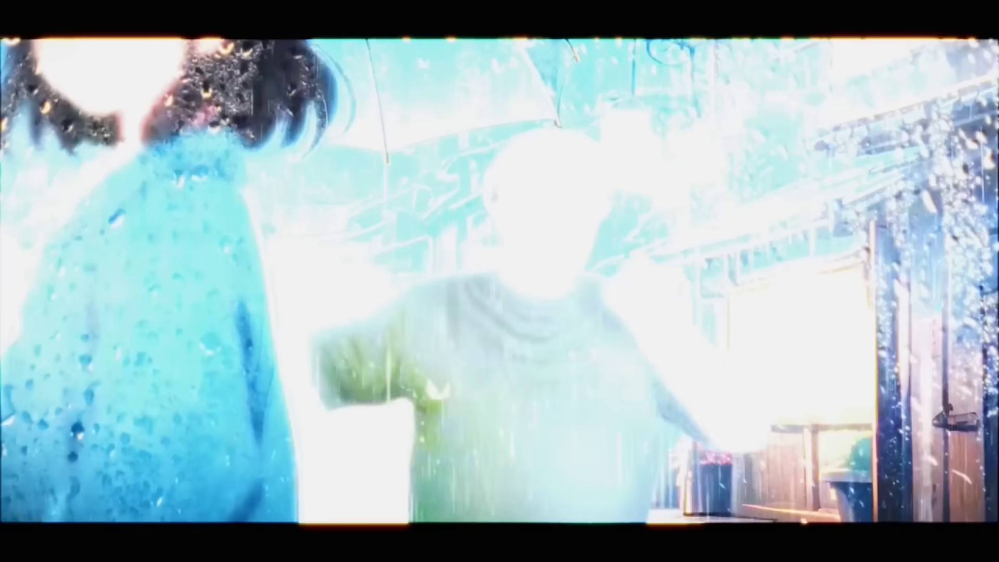